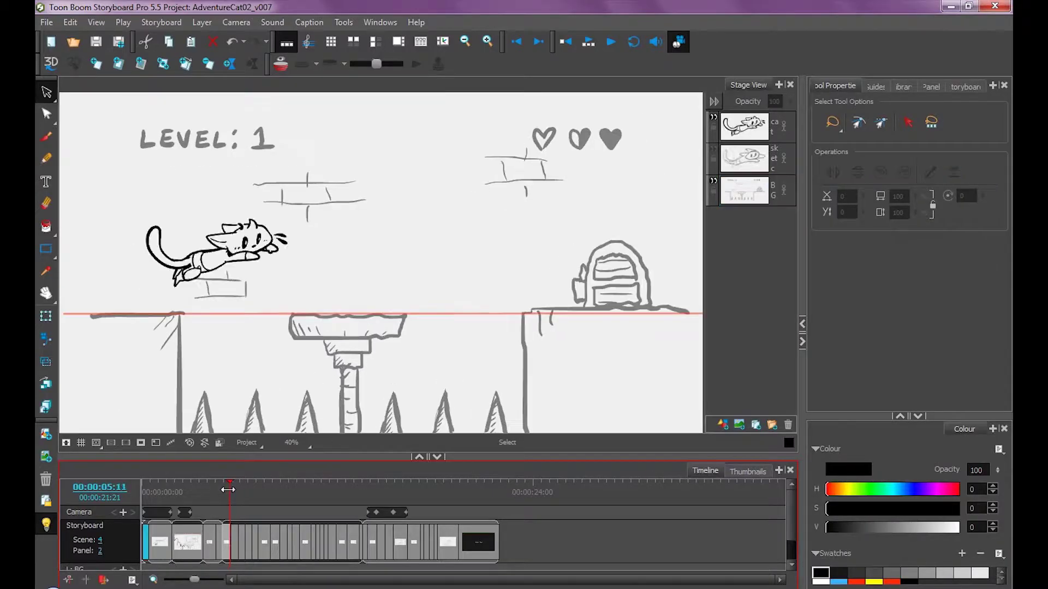
# Scrub to scene 4 panel 1, the Level 1 background with the cat on the ledge
pyautogui.moveTo(219, 500)
pyautogui.mouseDown()
pyautogui.moveTo(173, 500)
pyautogui.moveTo(224, 501)
pyautogui.mouseUp()
pyautogui.click(494, 335)
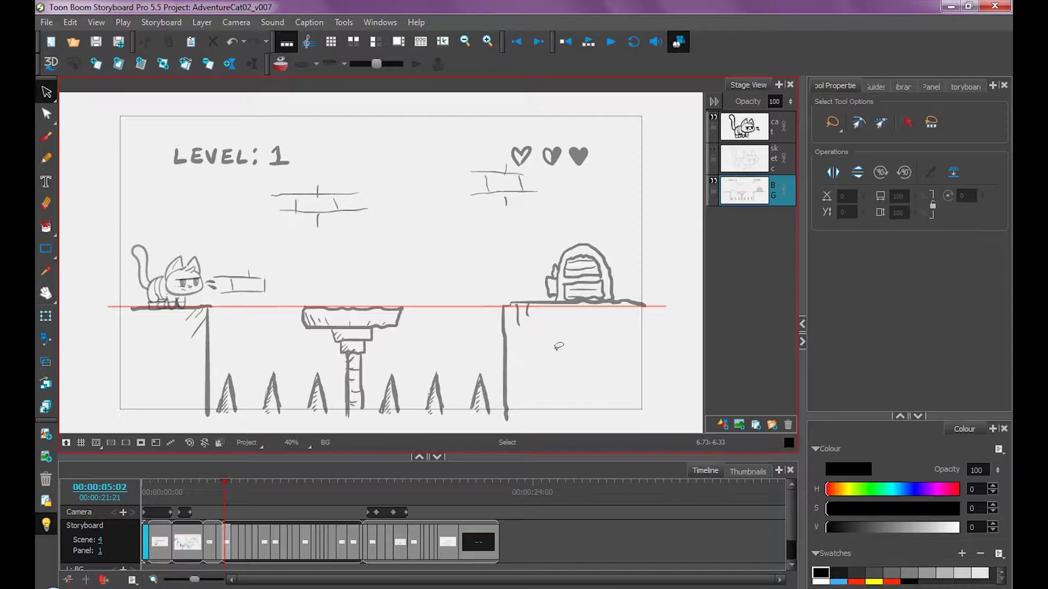
pyautogui.press('.')
# Bring up the Export Layout dialog from the File > Export menu
pyautogui.click(47, 25)
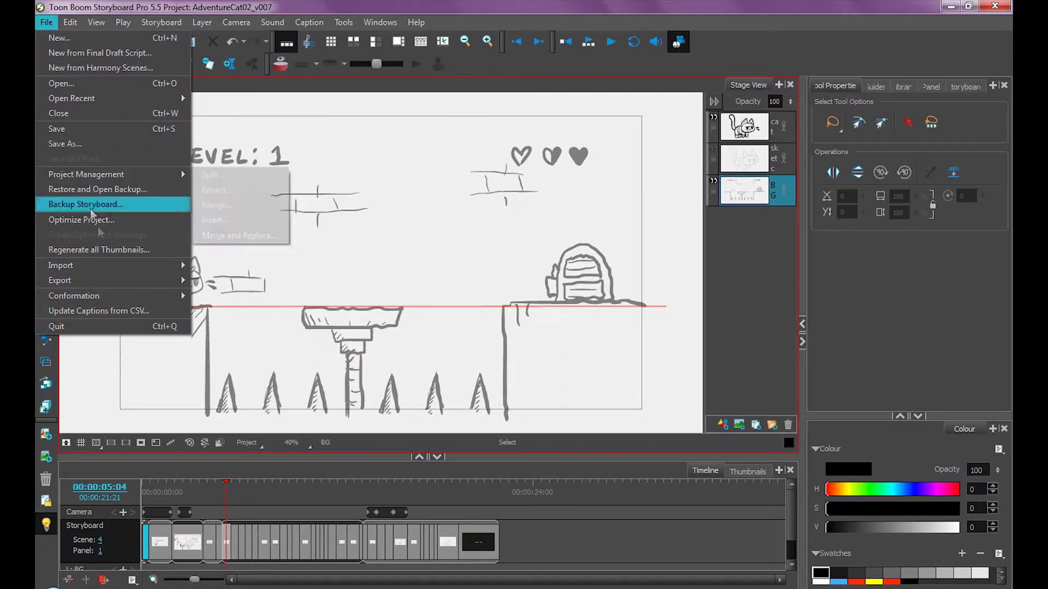
pyautogui.moveTo(127, 284)
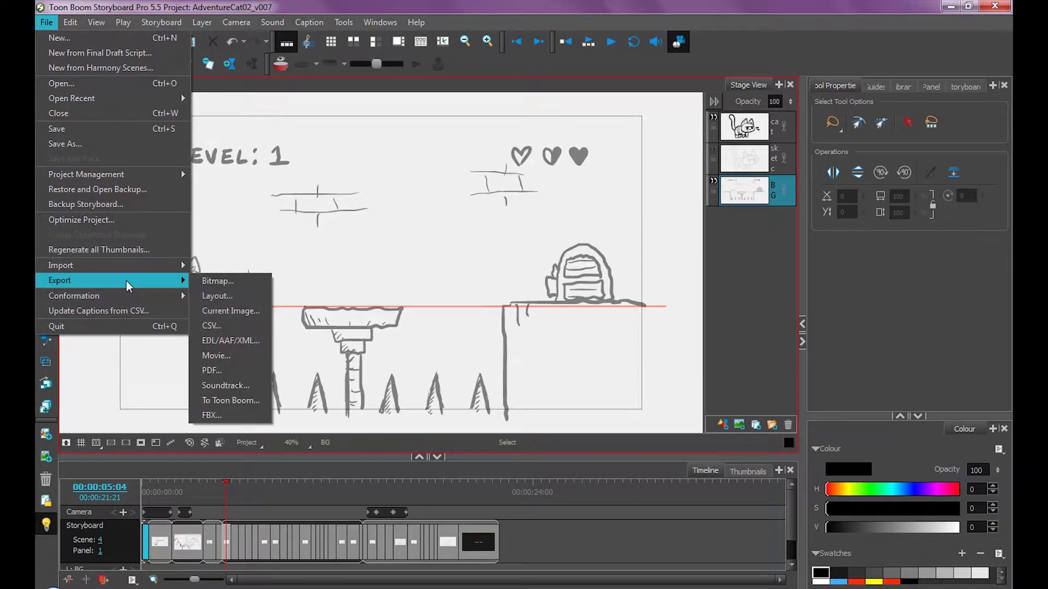
pyautogui.click(234, 296)
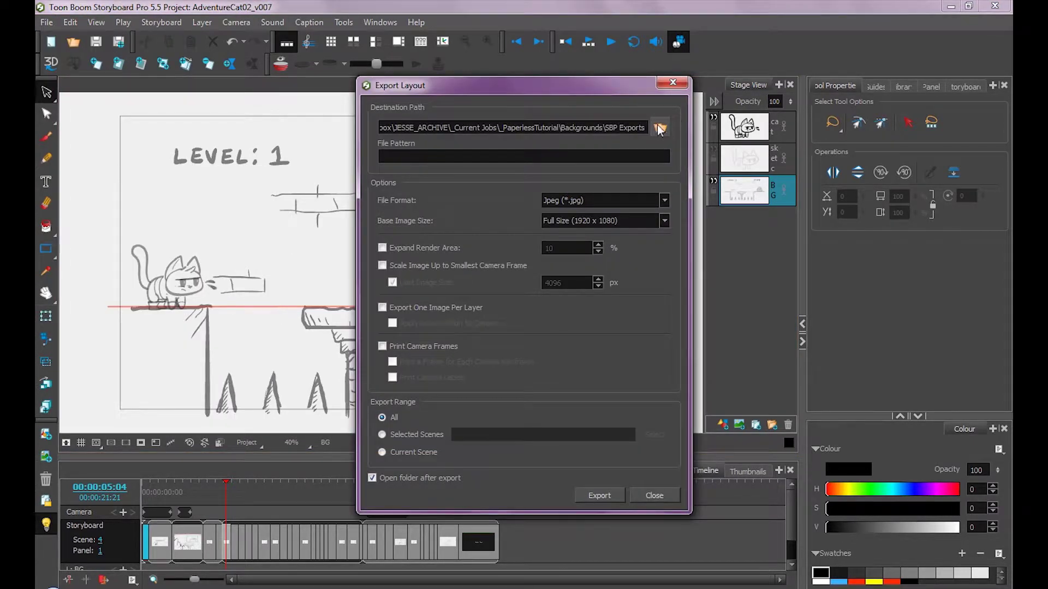
pyautogui.click(660, 128)
# Set file pattern %s, PNG format and Full Size 1920 x 1080 base image
pyautogui.click(449, 151)
pyautogui.moveTo(449, 153)
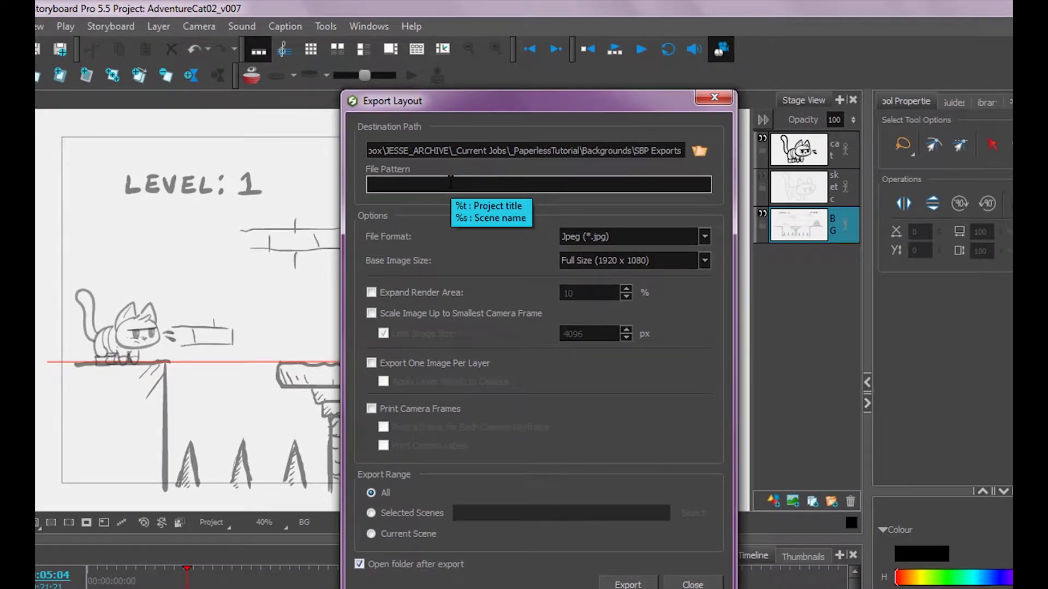
pyautogui.click(475, 184)
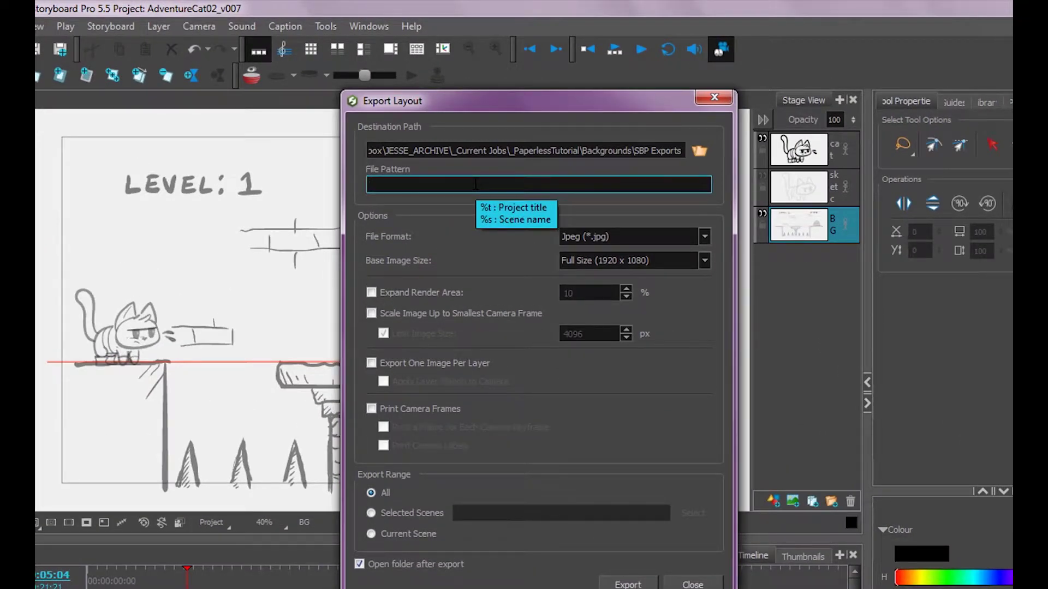
pyautogui.write('%s')
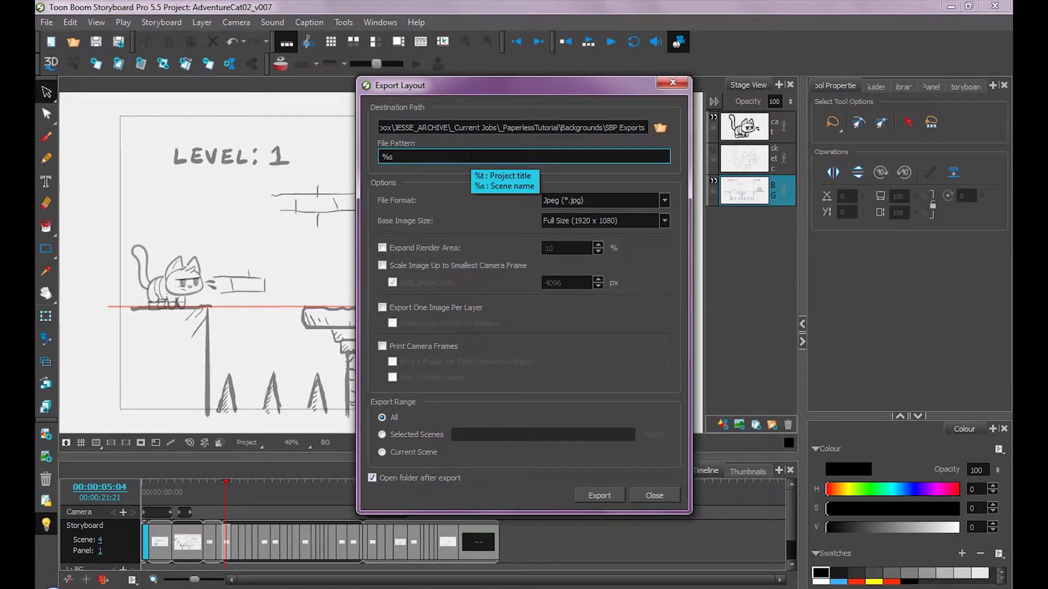
pyautogui.click(561, 198)
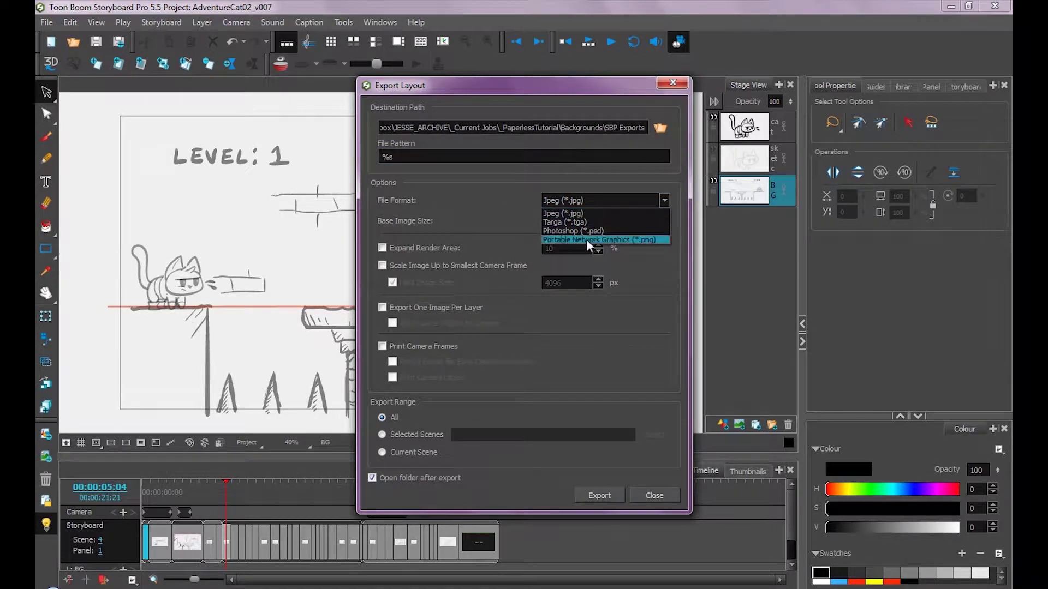
pyautogui.click(585, 240)
pyautogui.click(566, 219)
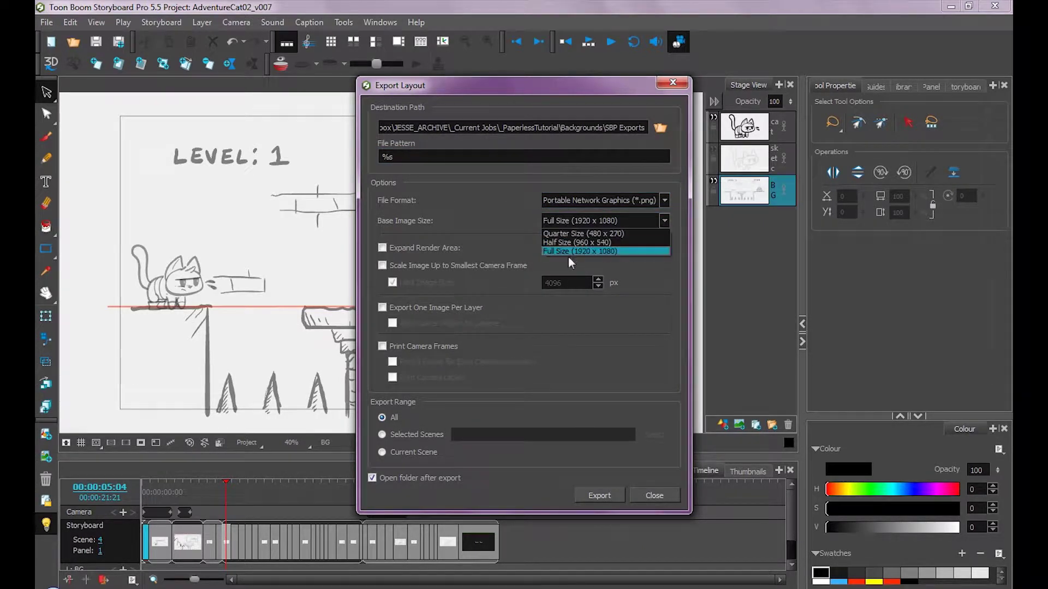
pyautogui.click(562, 250)
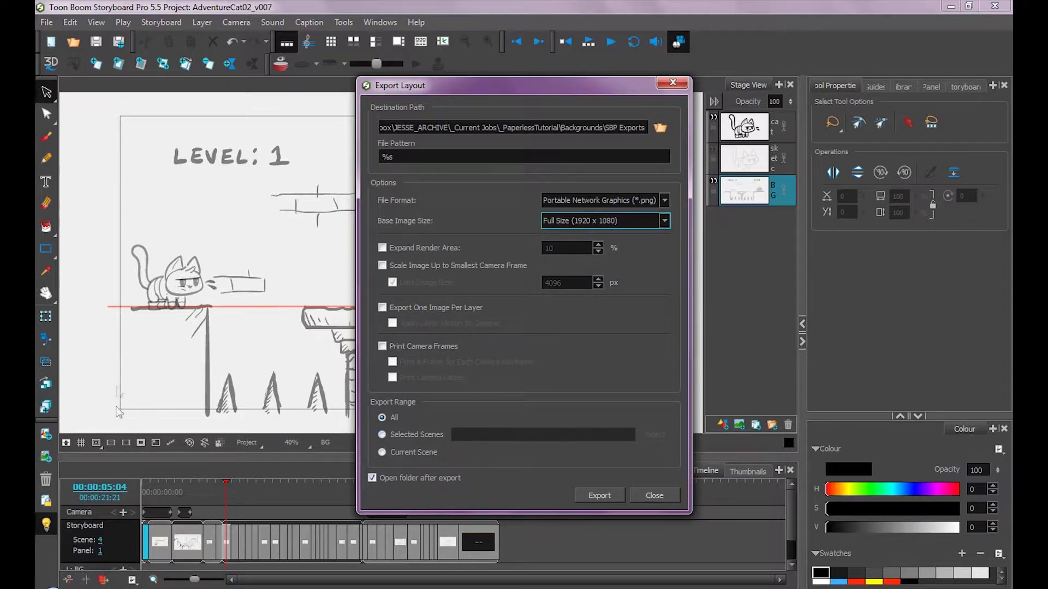
# Enable Expand Render Area, Scale Up, One Image Per Layer, Print Camera Frames; choose Selected Scenes
pyautogui.click(383, 248)
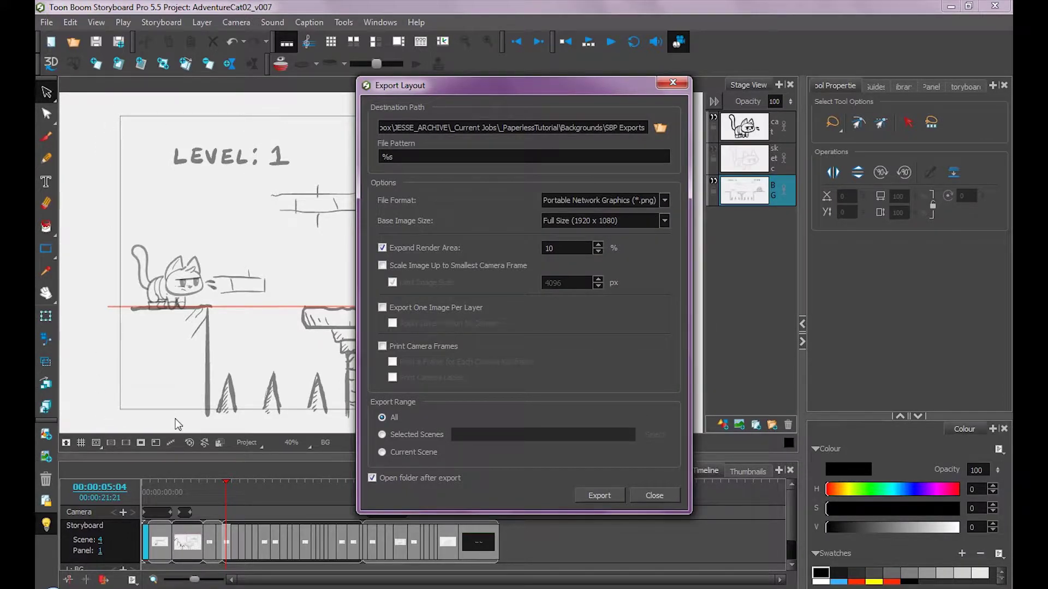
pyautogui.click(382, 266)
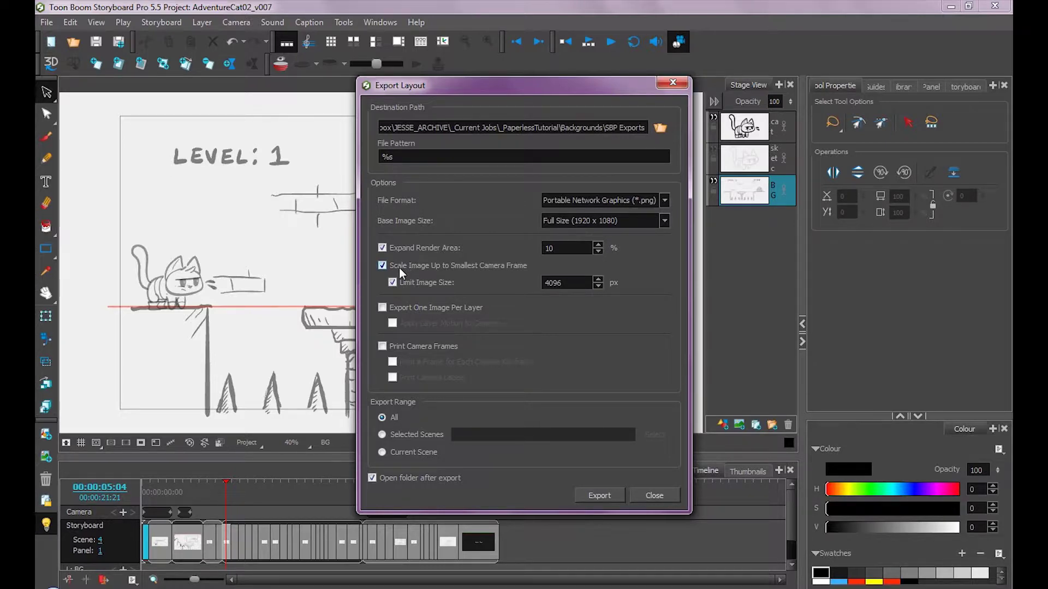
pyautogui.click(400, 308)
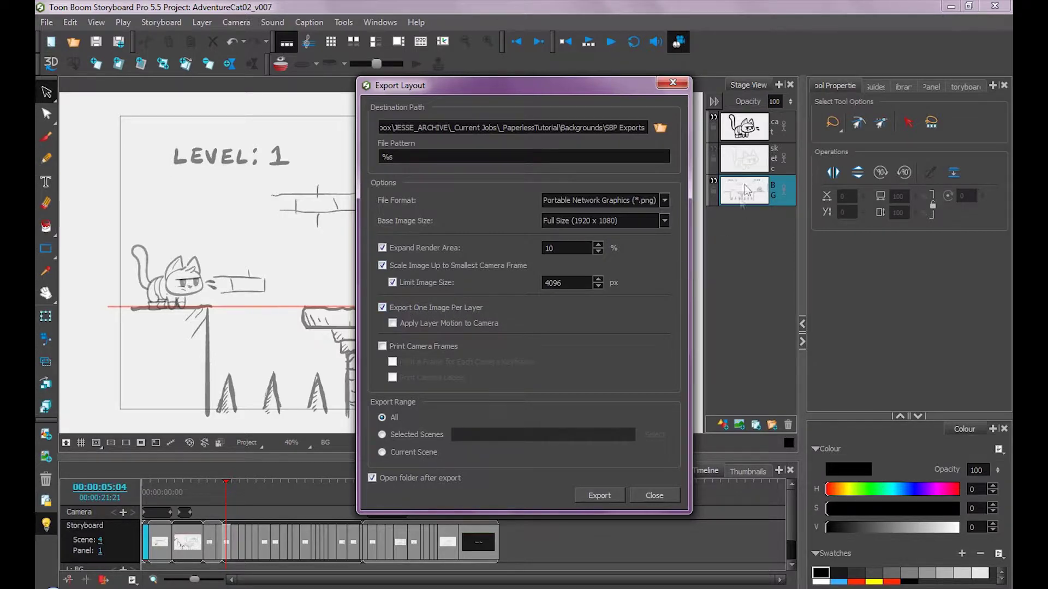
pyautogui.click(383, 347)
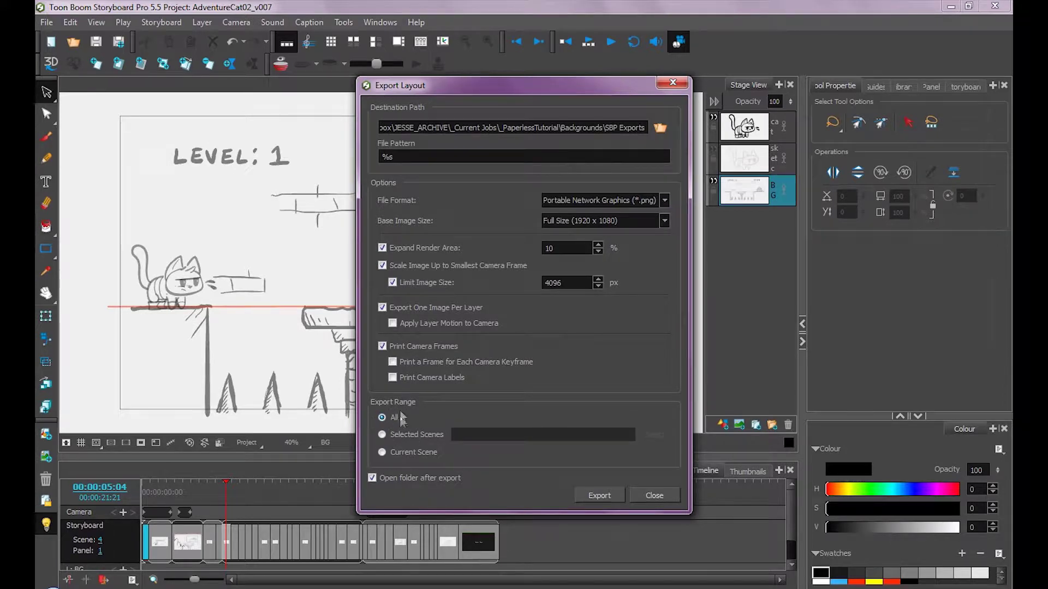
pyautogui.click(383, 435)
# Pick scenes 1 to 5 in the Scene Picker and export their layouts
pyautogui.click(655, 434)
pyautogui.click(490, 234)
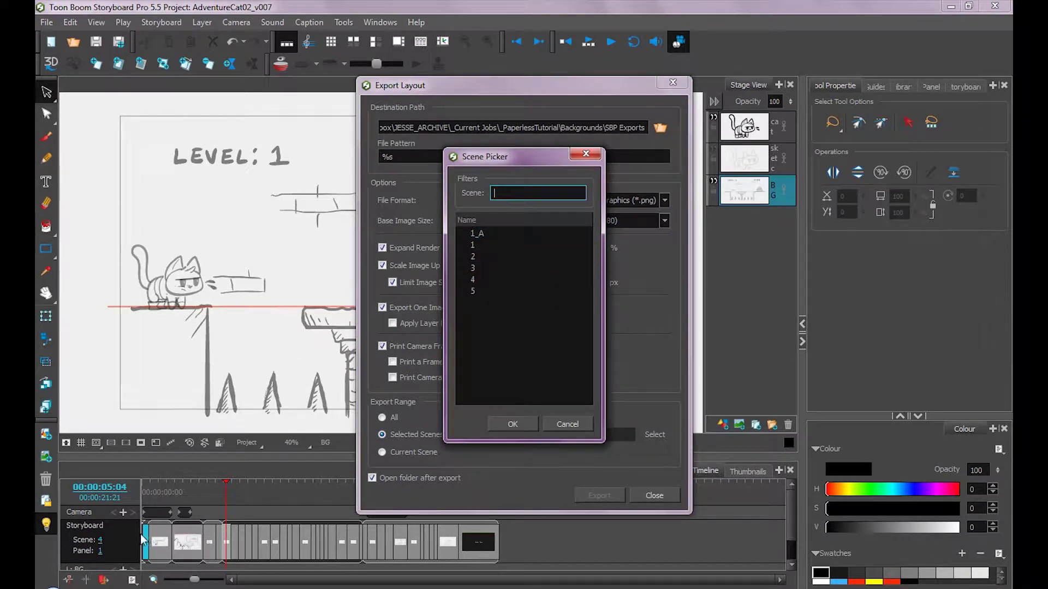
pyautogui.click(480, 247)
pyautogui.click(477, 244)
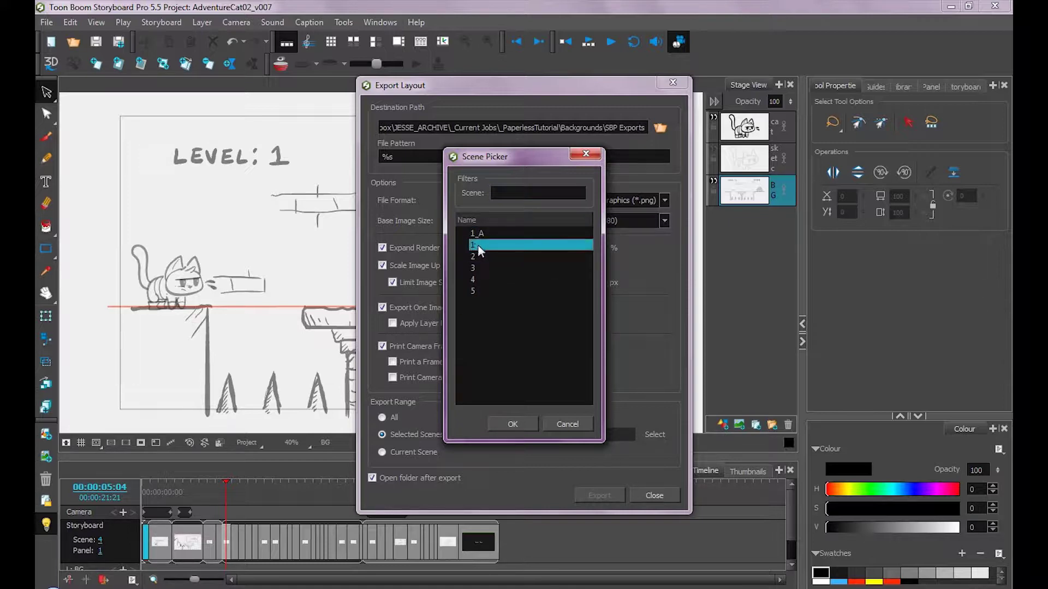
pyautogui.keyDown('shift'); pyautogui.click(476, 291); pyautogui.keyUp('shift')
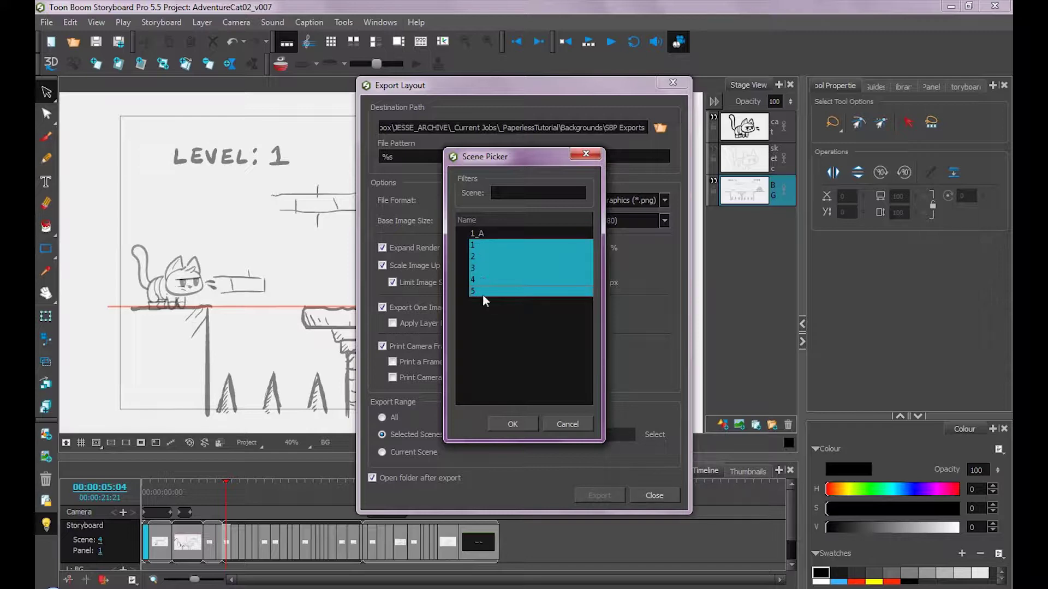
pyautogui.click(513, 424)
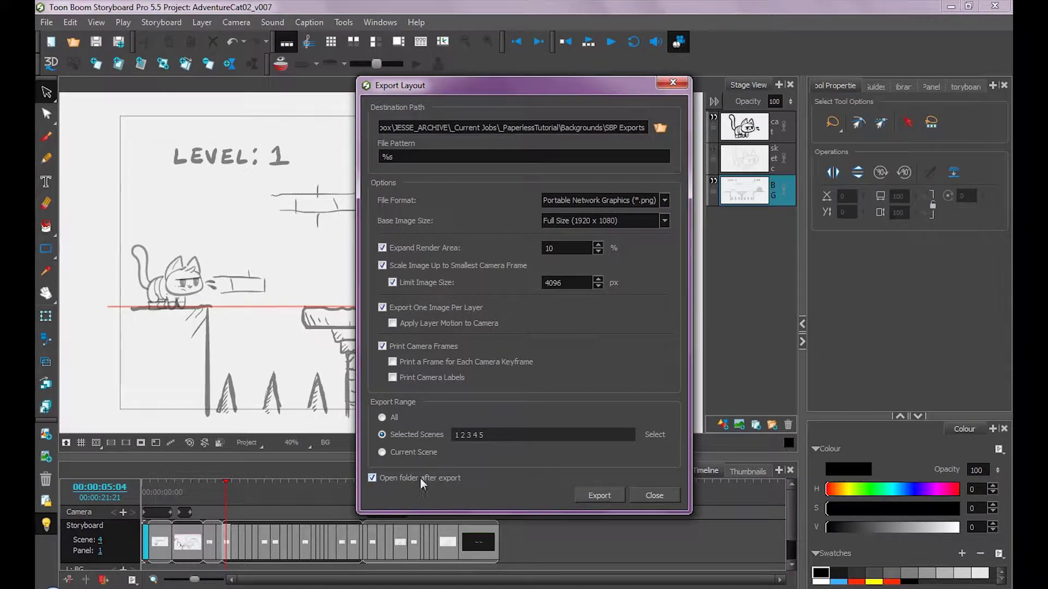
pyautogui.click(605, 495)
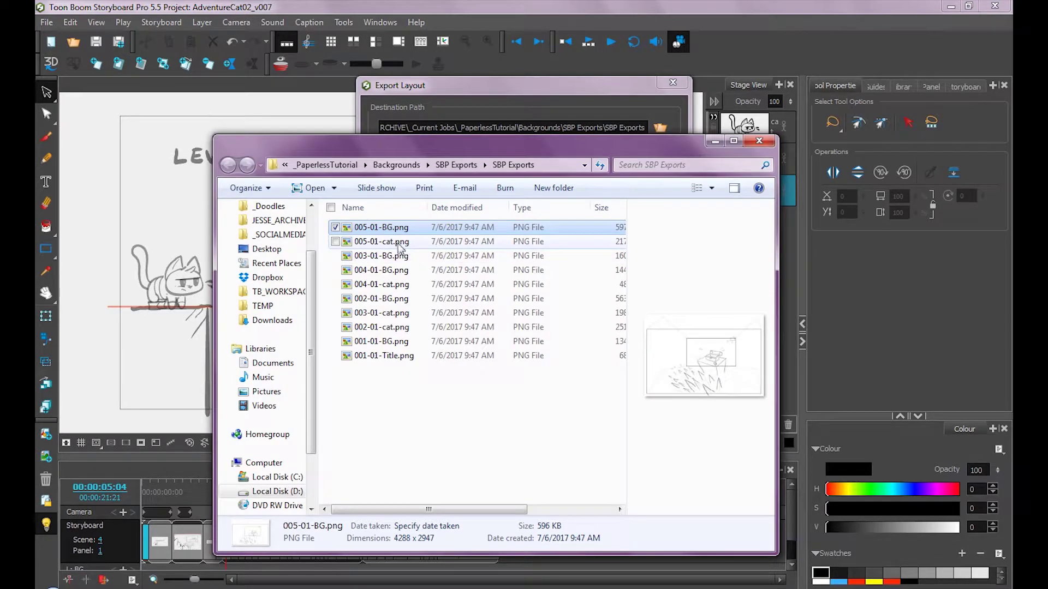
# Inspect the exported PNGs such as 005-01-cat, 003-01-BG and 004-01-BG
pyautogui.click(398, 242)
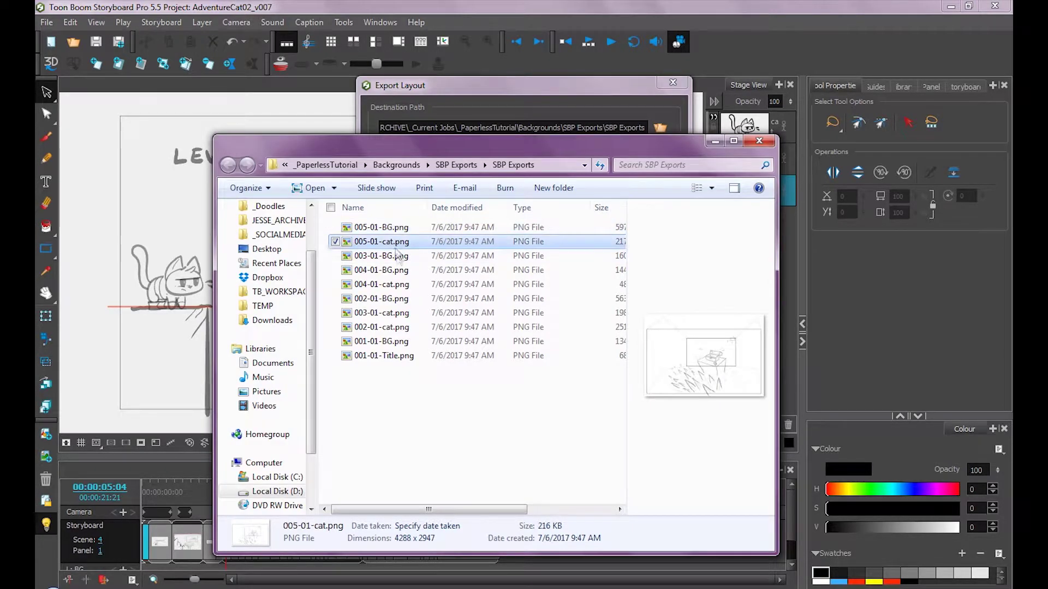
pyautogui.click(397, 255)
pyautogui.click(396, 270)
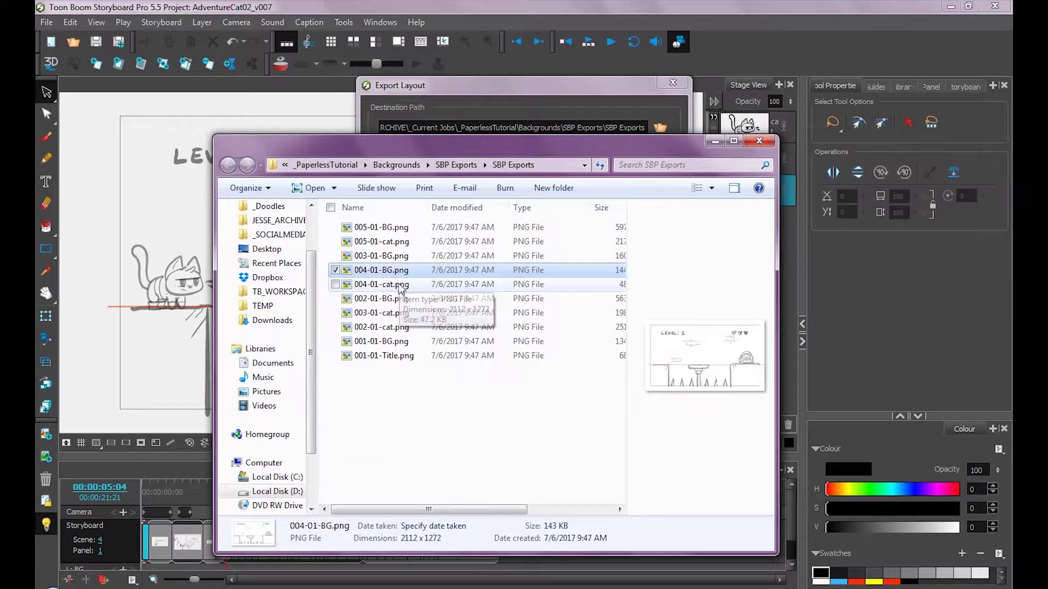
pyautogui.click(397, 284)
# Delete 001-01-Title.png and the four -cat PNGs, leaving only the BG images
pyautogui.click(395, 356)
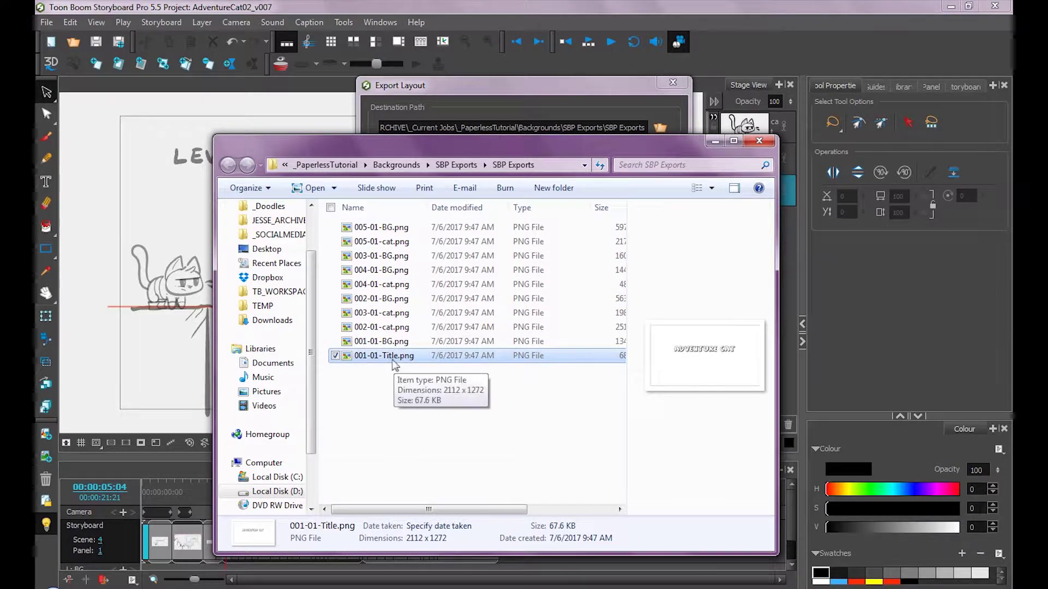
pyautogui.keyDown('ctrl'); pyautogui.click(398, 327); pyautogui.keyUp('ctrl')
pyautogui.keyDown('ctrl'); pyautogui.click(397, 313); pyautogui.keyUp('ctrl')
pyautogui.keyDown('ctrl'); pyautogui.click(396, 285); pyautogui.keyUp('ctrl')
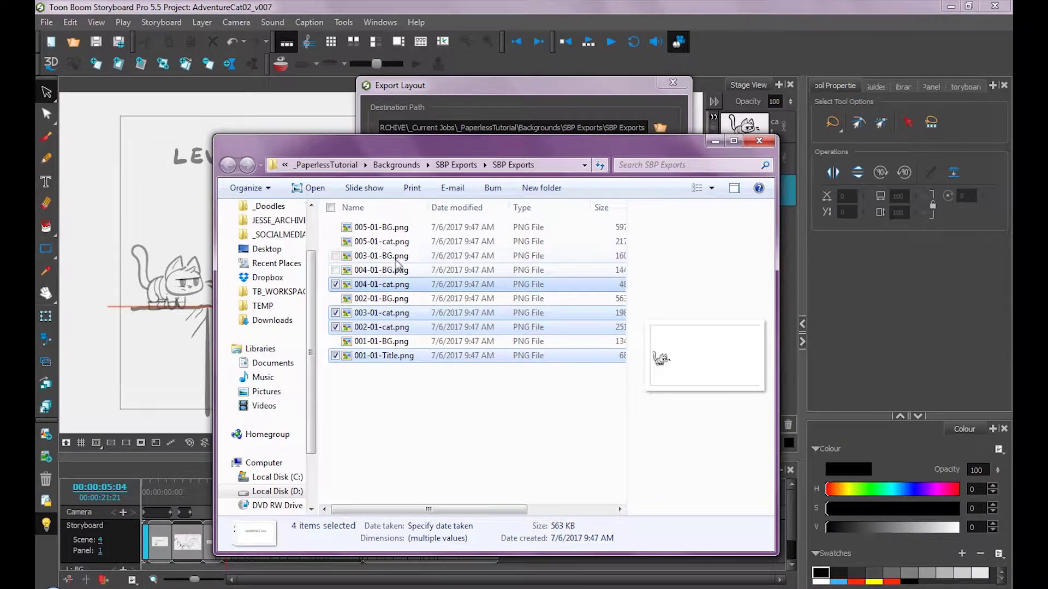
pyautogui.keyDown('ctrl'); pyautogui.click(407, 242); pyautogui.keyUp('ctrl')
pyautogui.press('Delete')
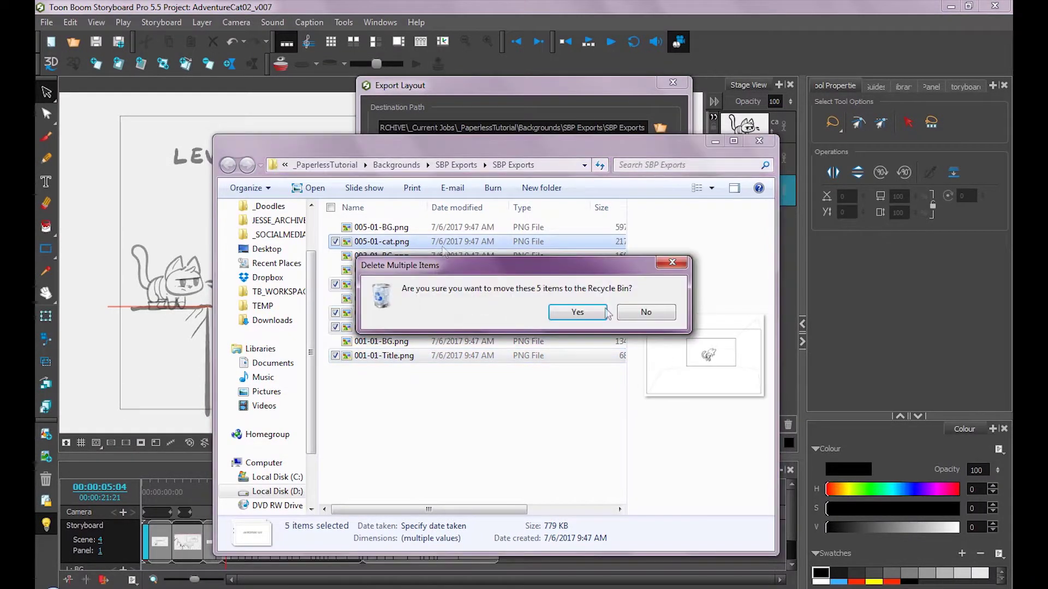
pyautogui.click(605, 309)
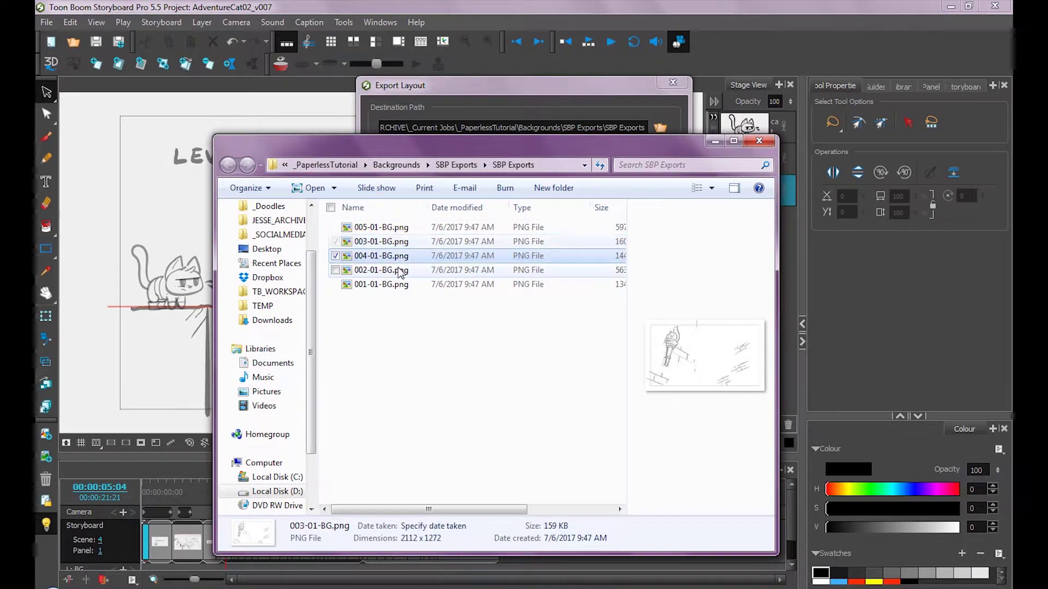
pyautogui.click(401, 307)
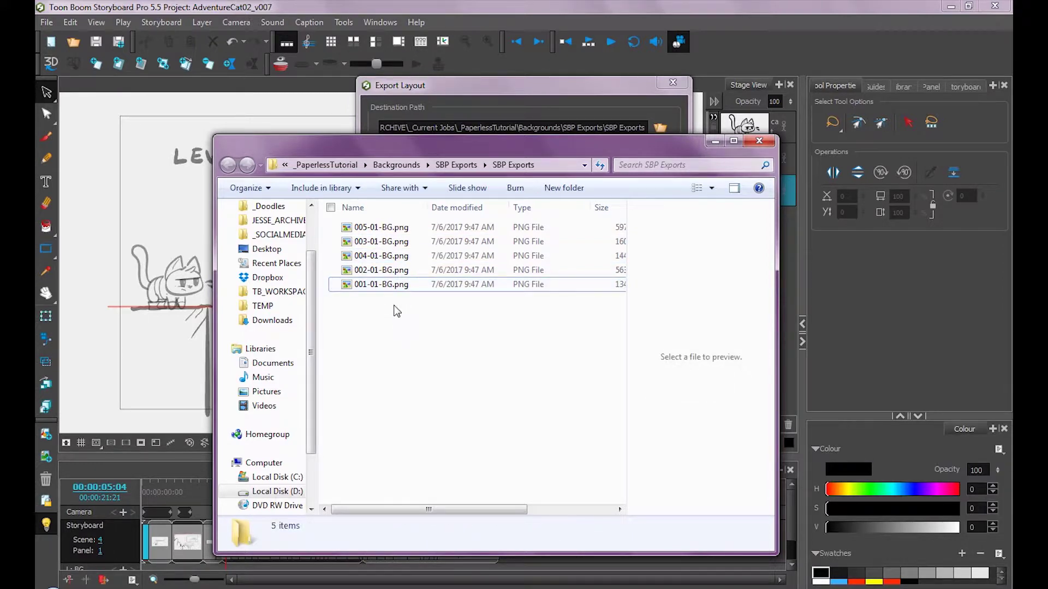
# Select the exported 004-01-BG.png background image
pyautogui.click(389, 257)
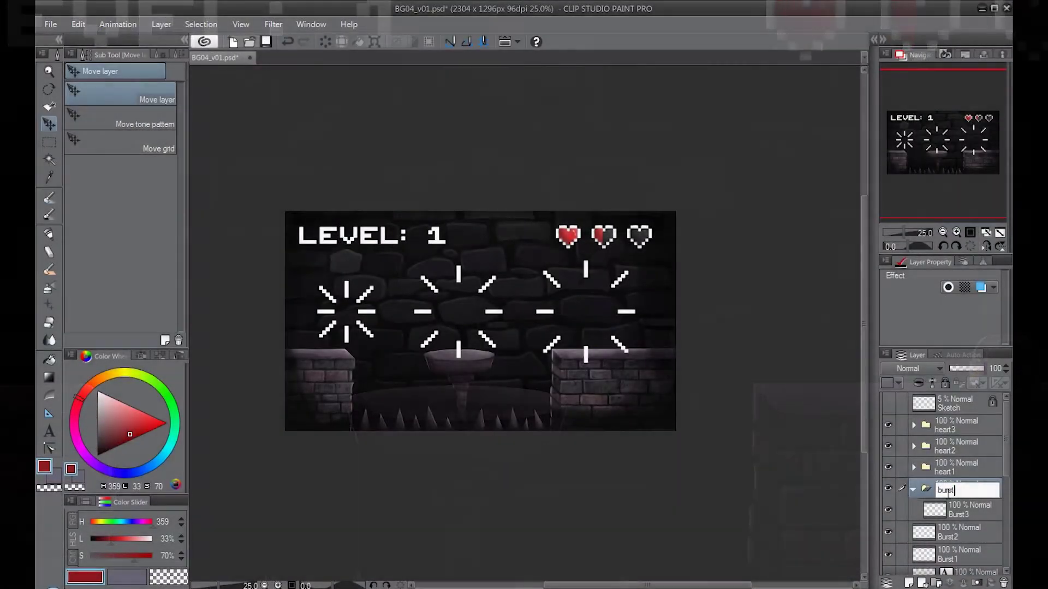
# Put the Burst2 layer into a new folder named burst2
pyautogui.click(933, 518)
pyautogui.hotkey('ctrl', 'g')
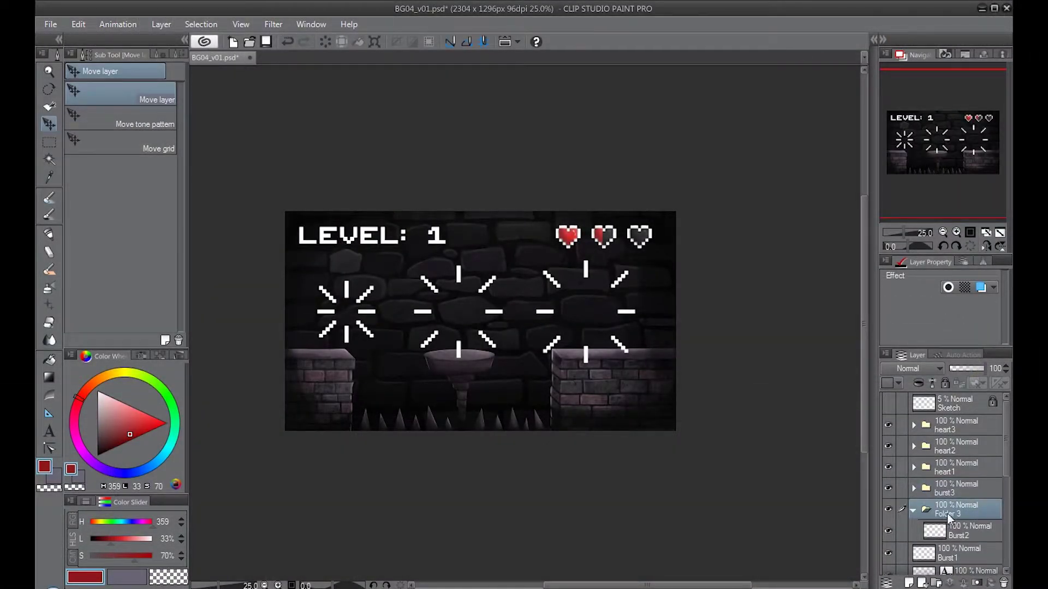
pyautogui.click(915, 509)
pyautogui.doubleClick(943, 513)
pyautogui.write('burst2')
pyautogui.press('Return')
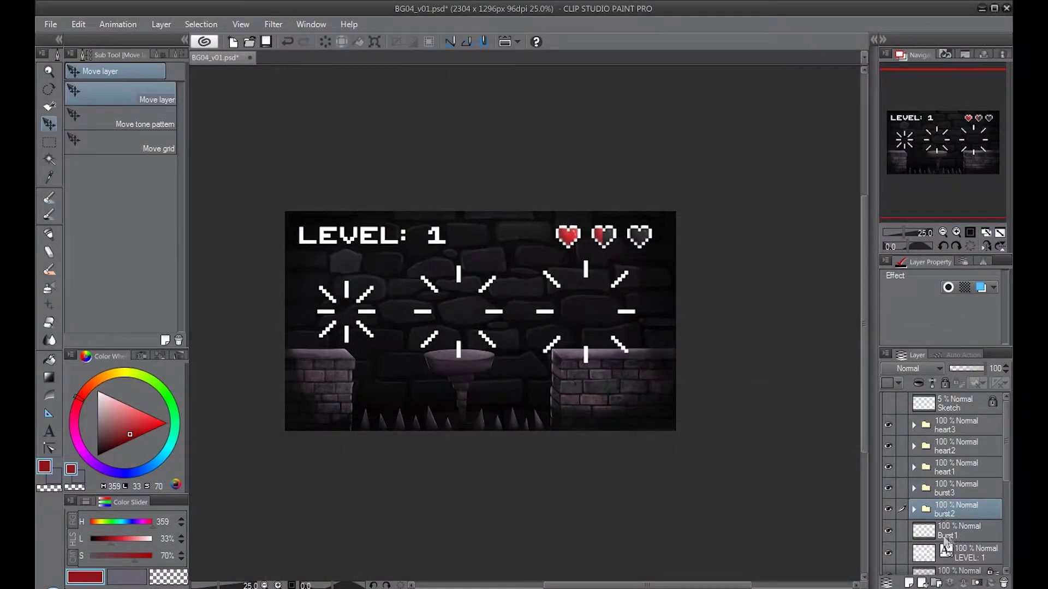
# Put the Burst1 layer into a new folder named burst1
pyautogui.click(946, 540)
pyautogui.hotkey('ctrl', 'g')
pyautogui.doubleClick(955, 532)
pyautogui.write('burst3')
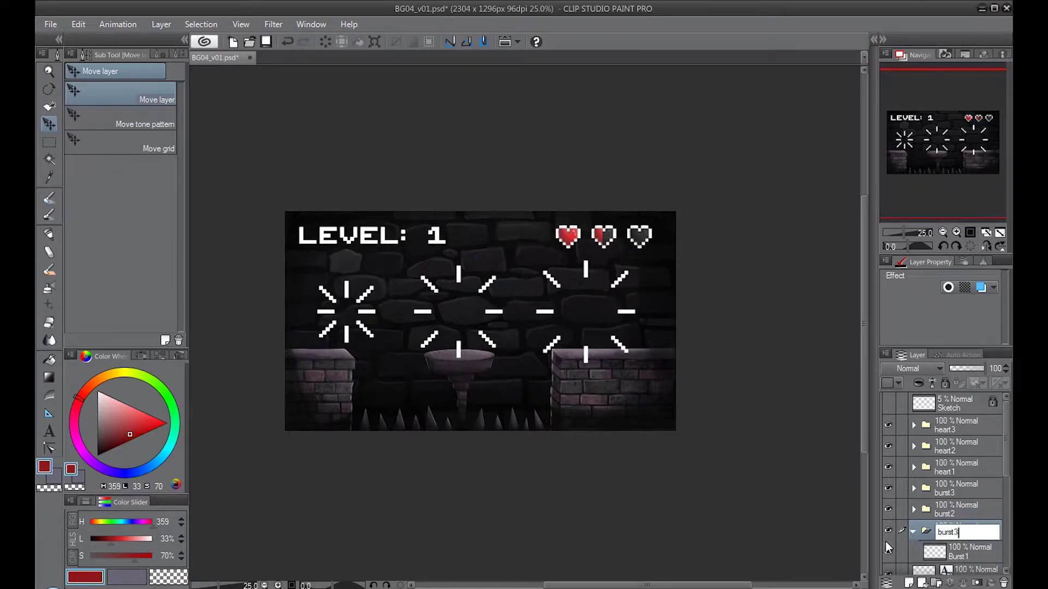
pyautogui.press('BackSpace')
pyautogui.write('1')
pyautogui.press('Return')
pyautogui.click(913, 534)
pyautogui.click(909, 583)
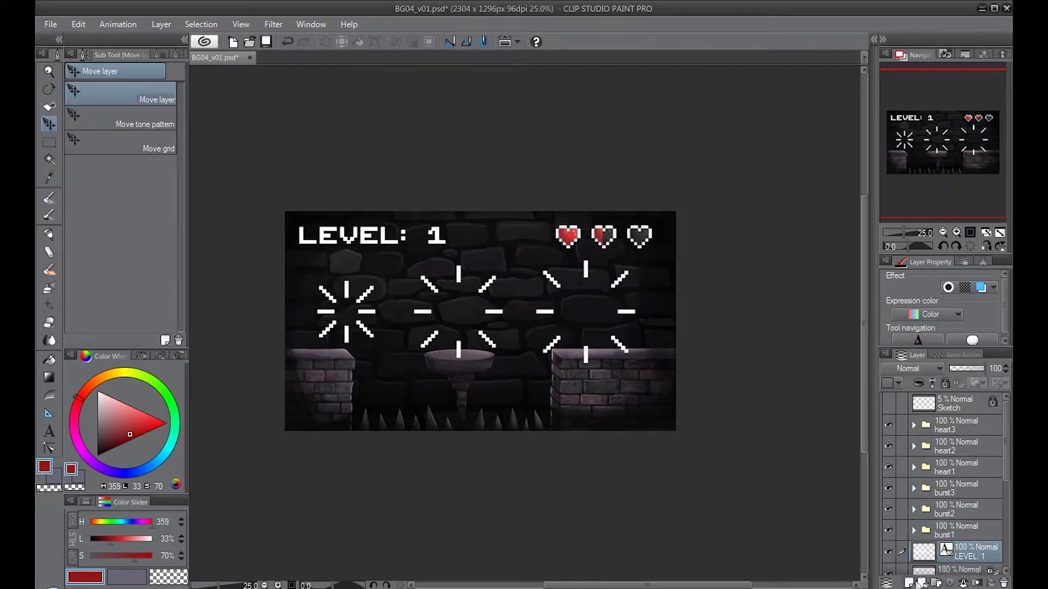
pyautogui.scroll(-3, 975, 572)
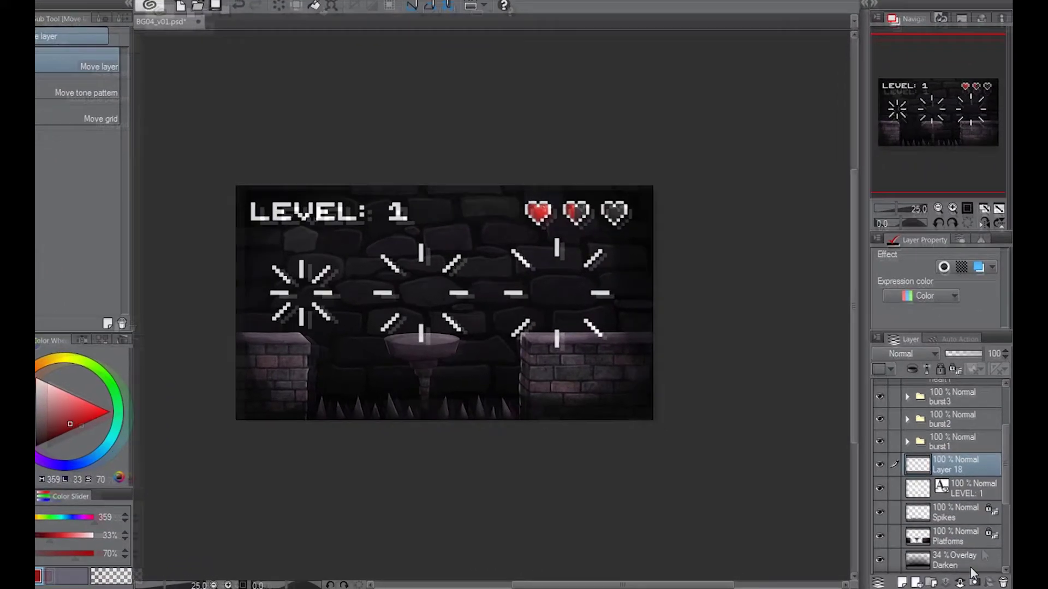
pyautogui.hotkey('ctrl', 'z')
# Put the LEVEL: 1 layer into a new folder named level1
pyautogui.click(940, 470)
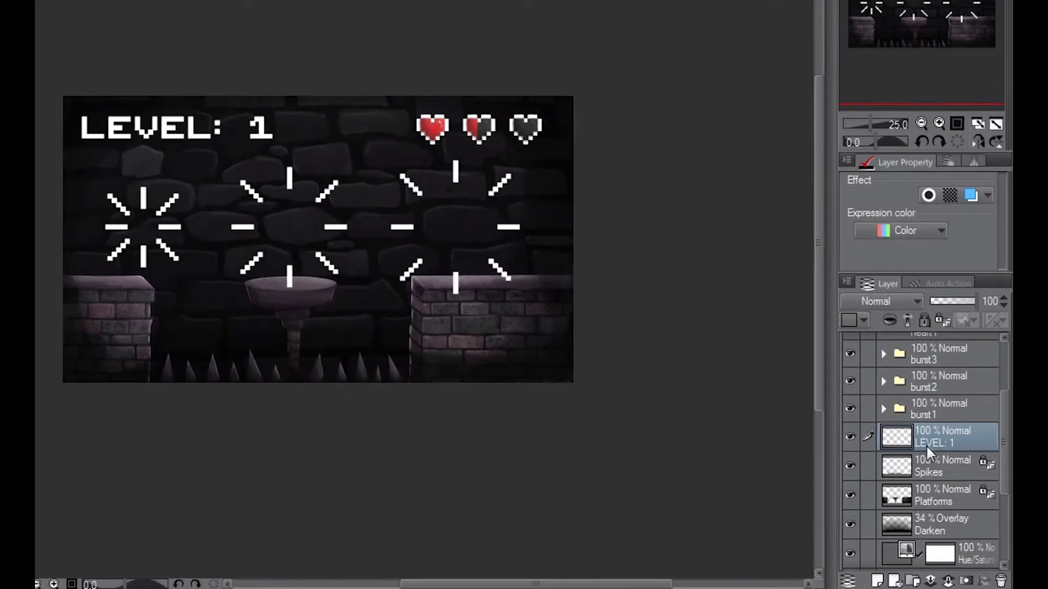
pyautogui.hotkey('ctrl', 'g')
pyautogui.doubleClick(945, 468)
pyautogui.write('level1')
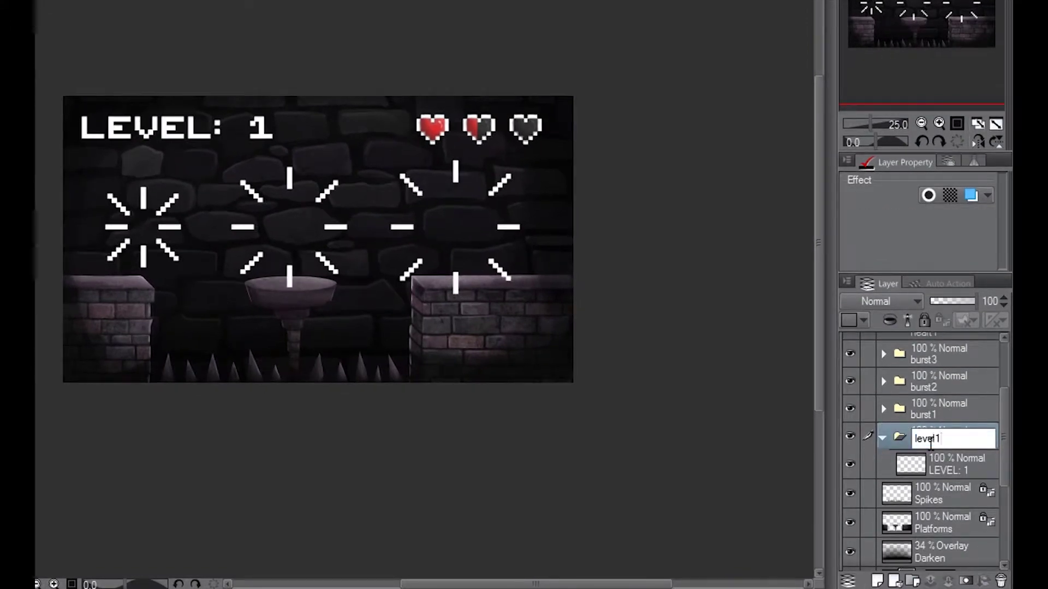
pyautogui.press('Return')
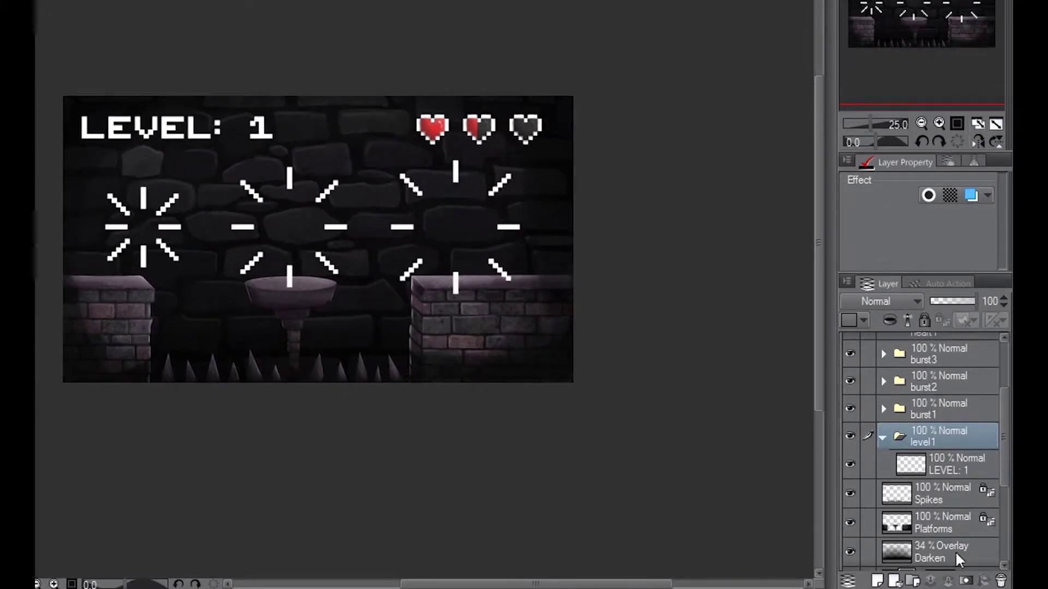
pyautogui.click(883, 437)
# Put the Spikes layer into a new folder named spikes
pyautogui.click(909, 475)
pyautogui.hotkey('ctrl', 'g')
pyautogui.doubleClick(927, 467)
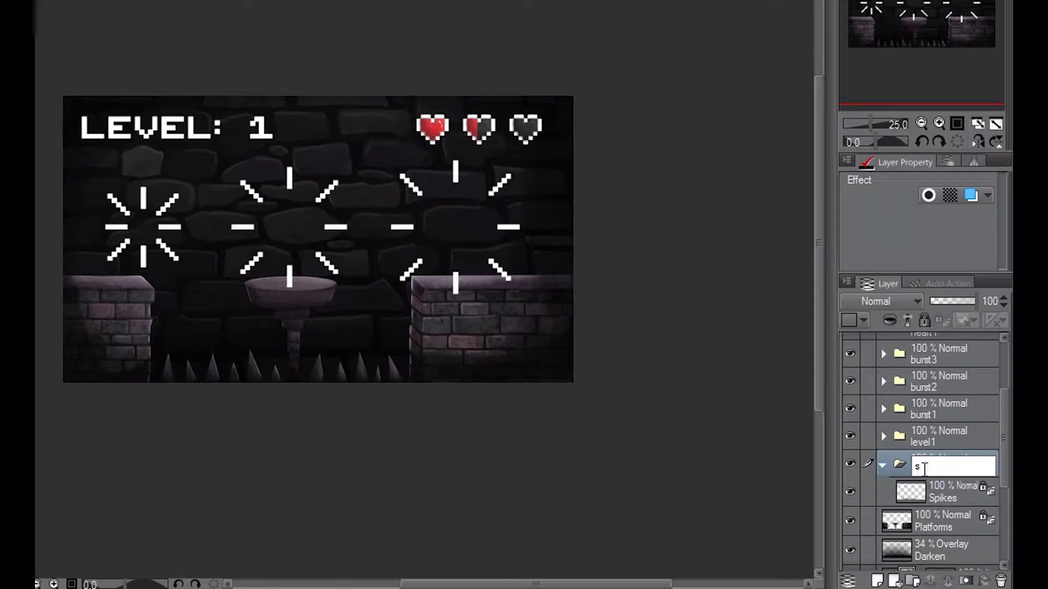
pyautogui.write('spikes')
pyautogui.press('Return')
pyautogui.click(882, 464)
# Put the Platforms layer into a new folder named platforms
pyautogui.click(905, 493)
pyautogui.hotkey('ctrl', 'g')
pyautogui.doubleClick(931, 494)
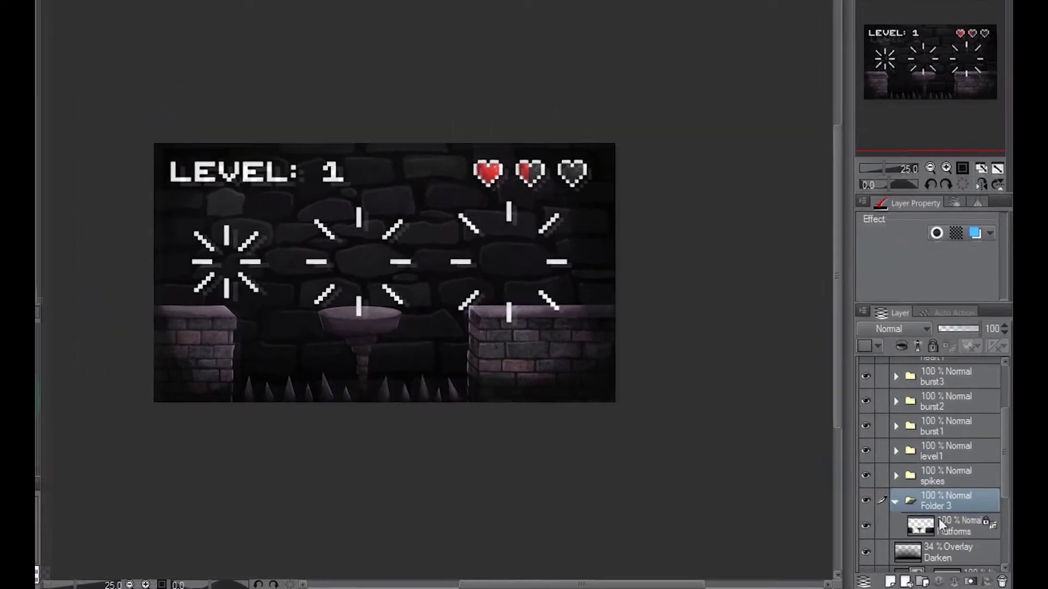
pyautogui.write('plat')
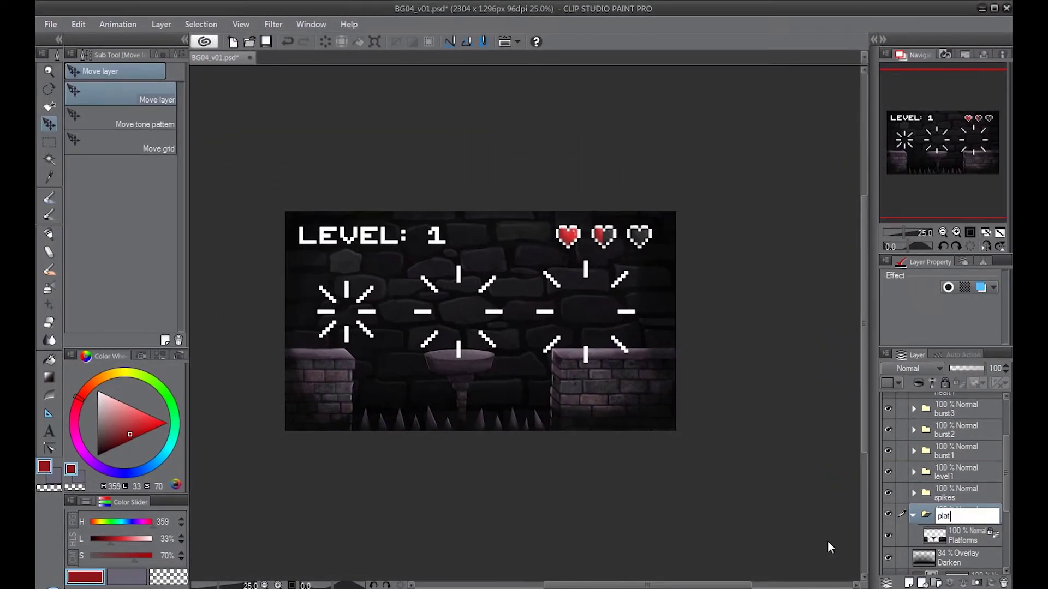
pyautogui.write('forms')
pyautogui.press('Return')
pyautogui.click(913, 515)
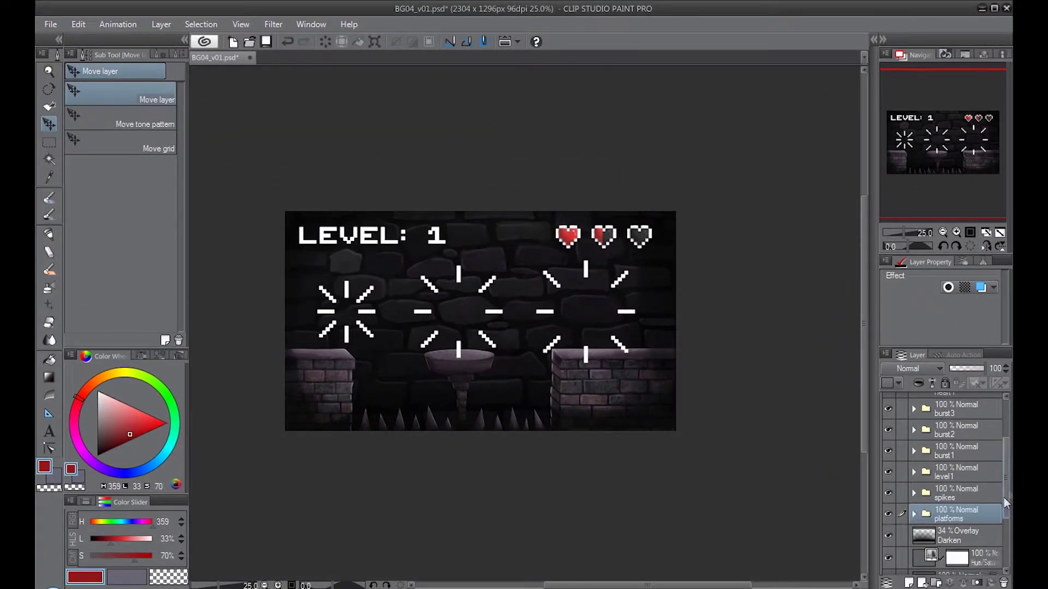
# Group the Darken overlay through BG_Wall layers into a folder and start naming it BG
pyautogui.scroll(-3, 928, 491)
pyautogui.click(928, 439)
pyautogui.keyDown('shift'); pyautogui.click(926, 487); pyautogui.keyUp('shift')
pyautogui.hotkey('ctrl', 'g')
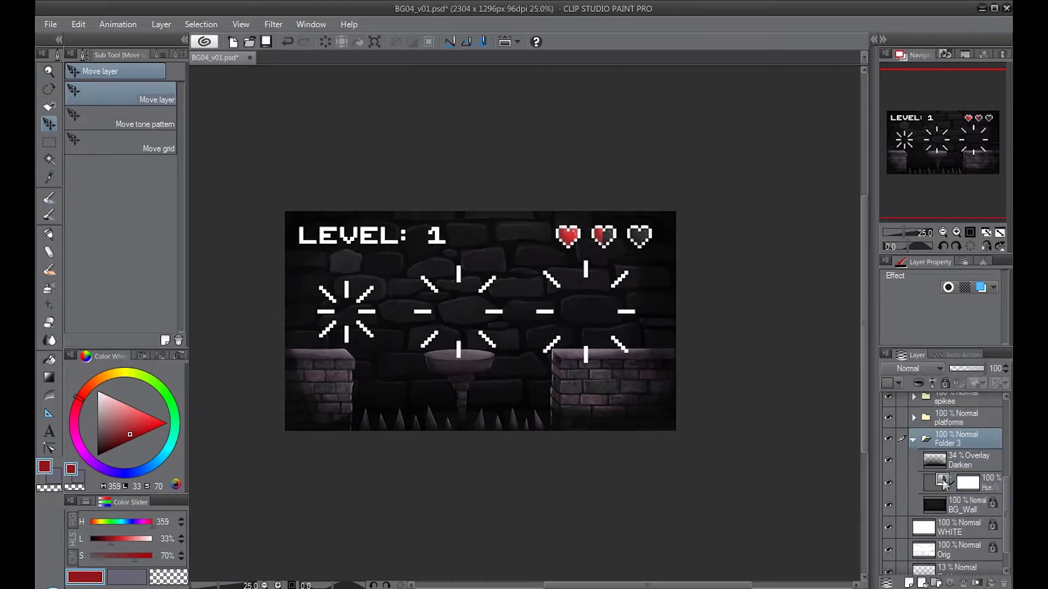
pyautogui.doubleClick(949, 441)
pyautogui.write('B')
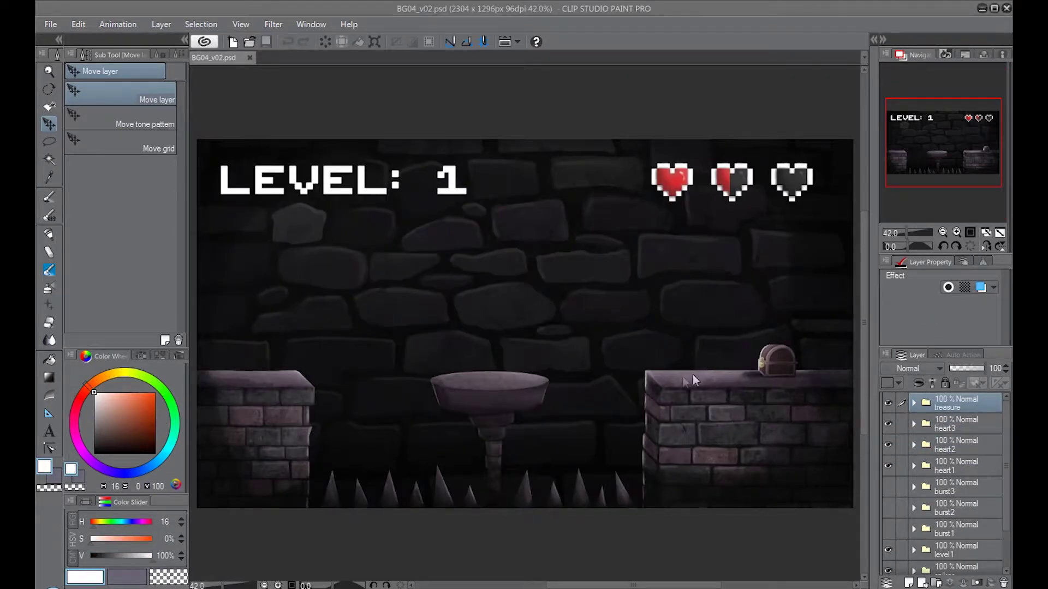
# Expand the treasure folder and select Layer 6, Layer 5, Layer 3 and the chest folder
pyautogui.click(913, 403)
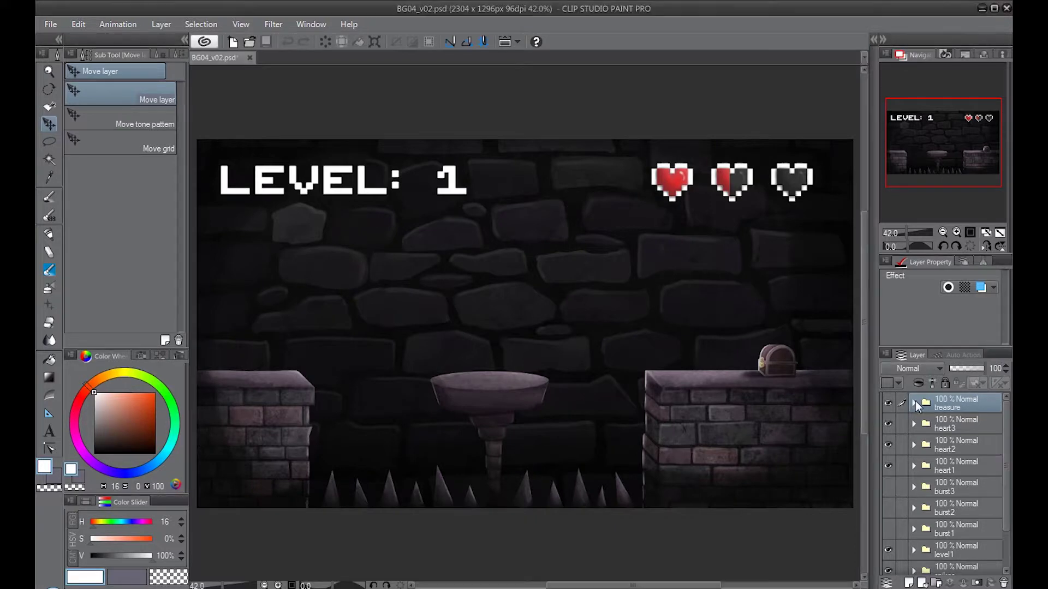
pyautogui.click(956, 426)
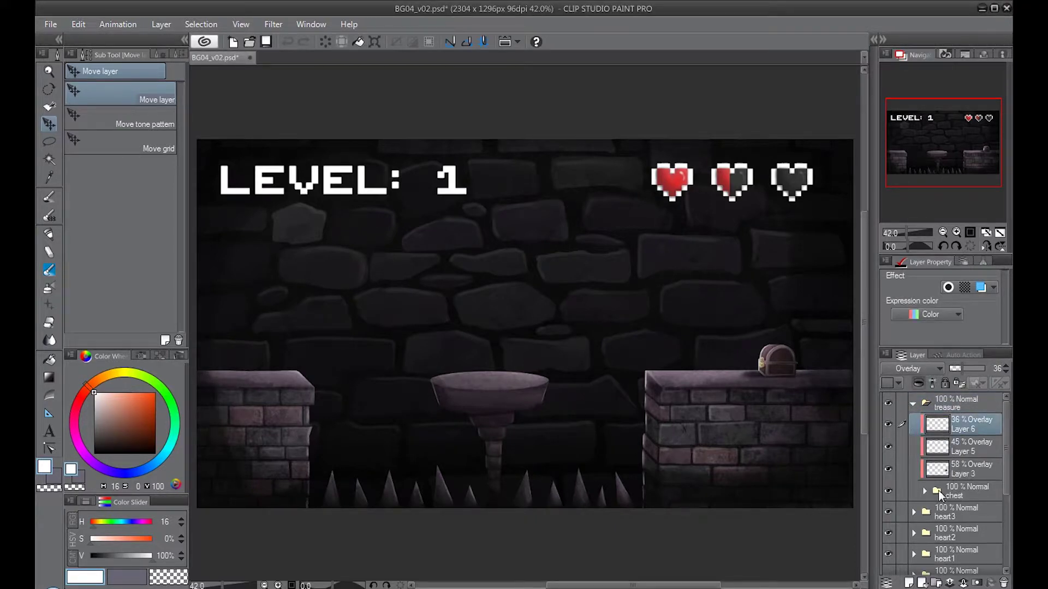
pyautogui.keyDown('shift'); pyautogui.click(940, 494); pyautogui.keyUp('shift')
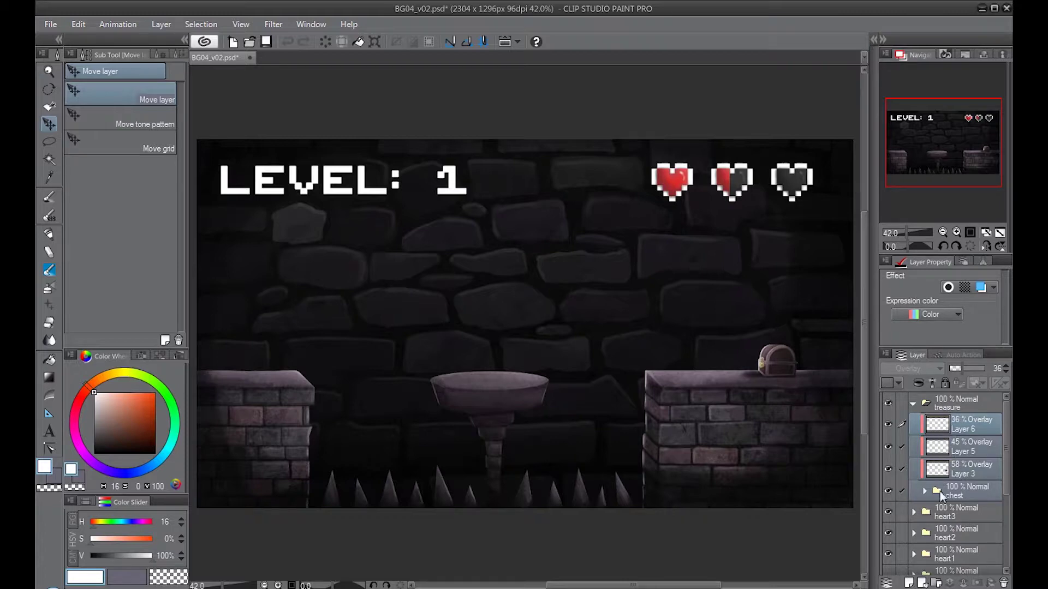
# Combine the selected treasure layers into one and turn on burst3, burst2 and burst1 visibility
pyautogui.click(162, 25)
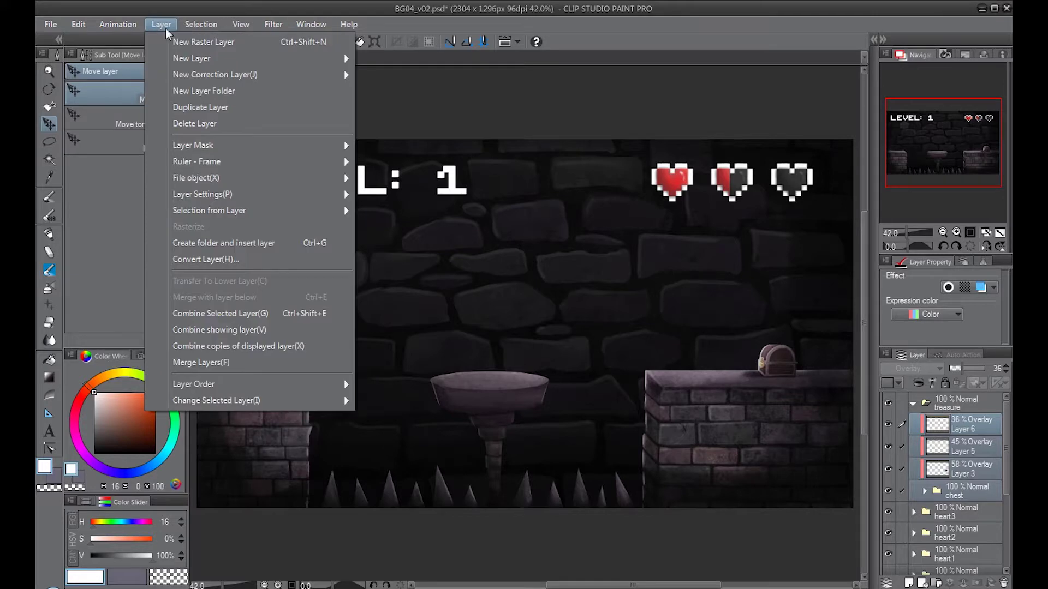
pyautogui.click(254, 319)
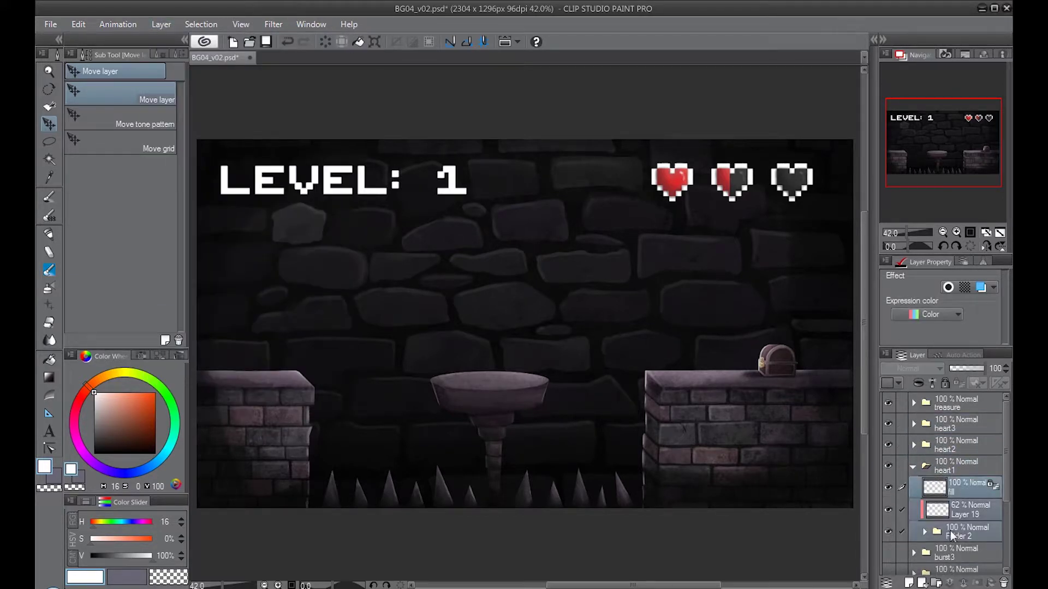
pyautogui.click(913, 466)
pyautogui.click(888, 487)
pyautogui.click(888, 508)
pyautogui.click(888, 528)
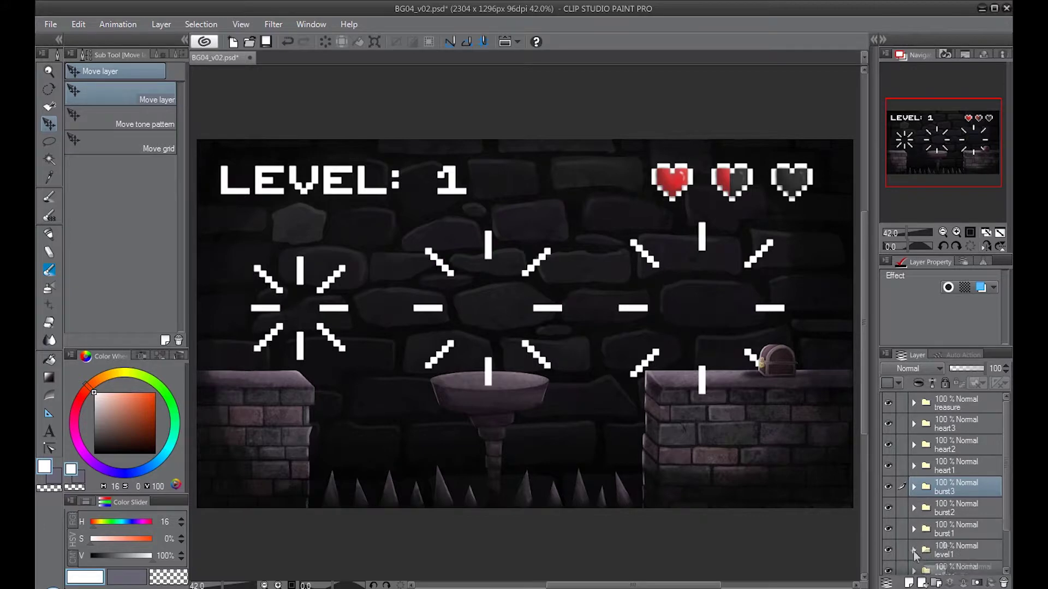
# Expand the BG folder and adjust its Darken overlay layer
pyautogui.scroll(-3, 916, 555)
pyautogui.click(912, 498)
pyautogui.click(961, 519)
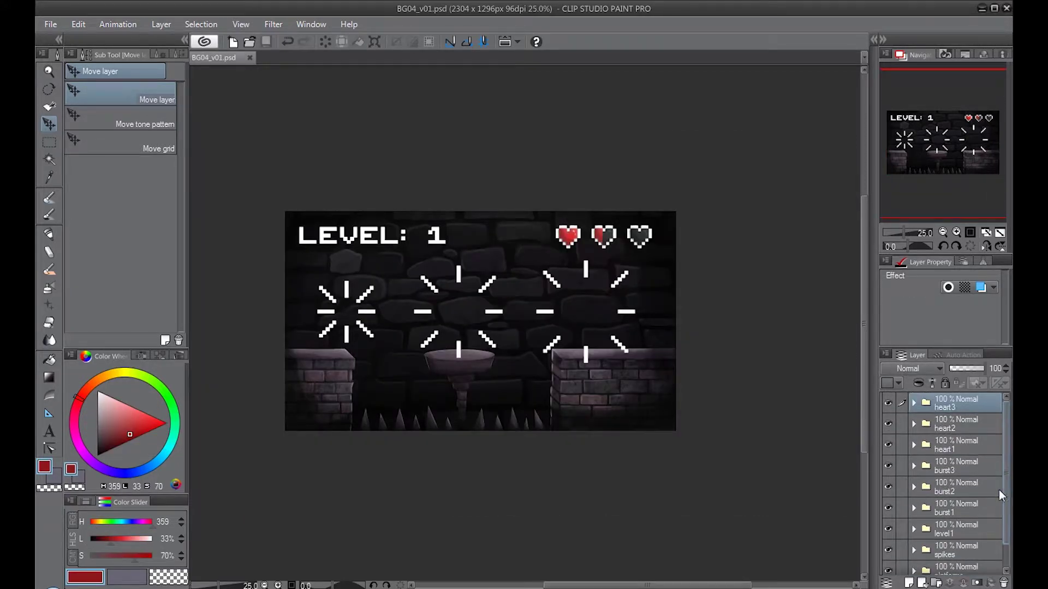
pyautogui.moveTo(1007, 493); pyautogui.dragTo(1002, 523)
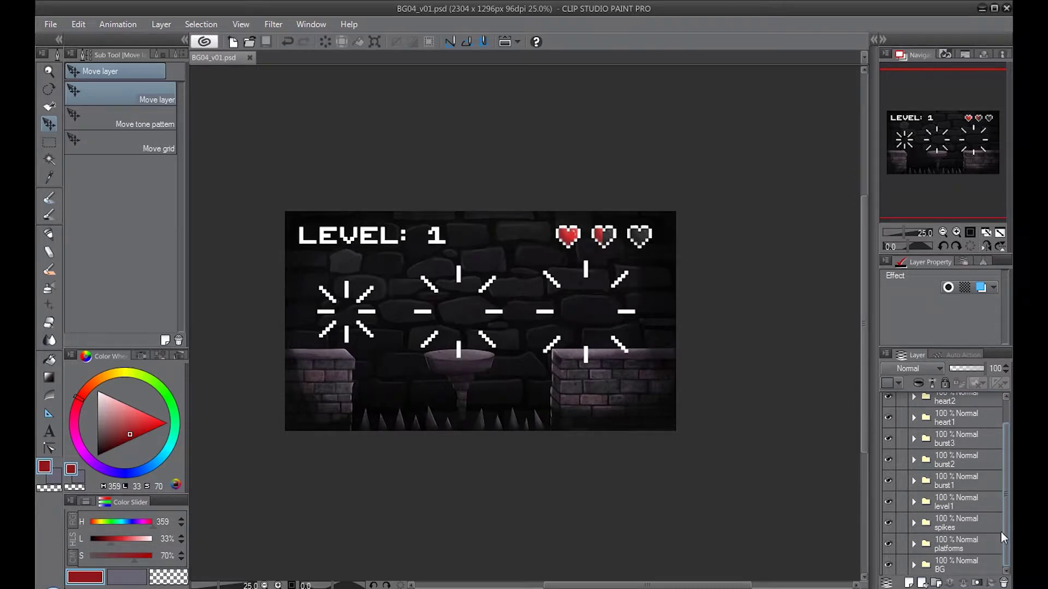